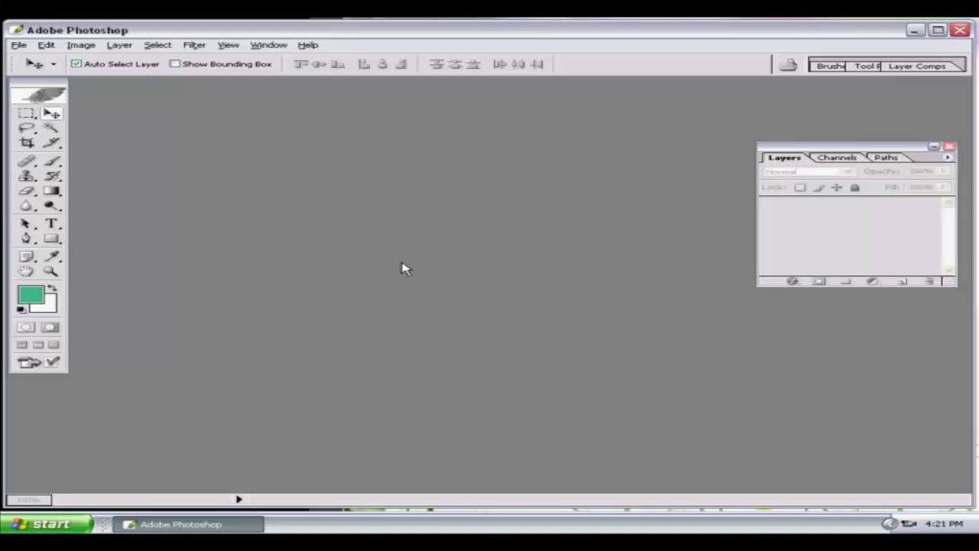
# Step: Create a new white RGB document at the default 7 × 5 inches and 72 pixels/inch
pyautogui.click(18, 46)
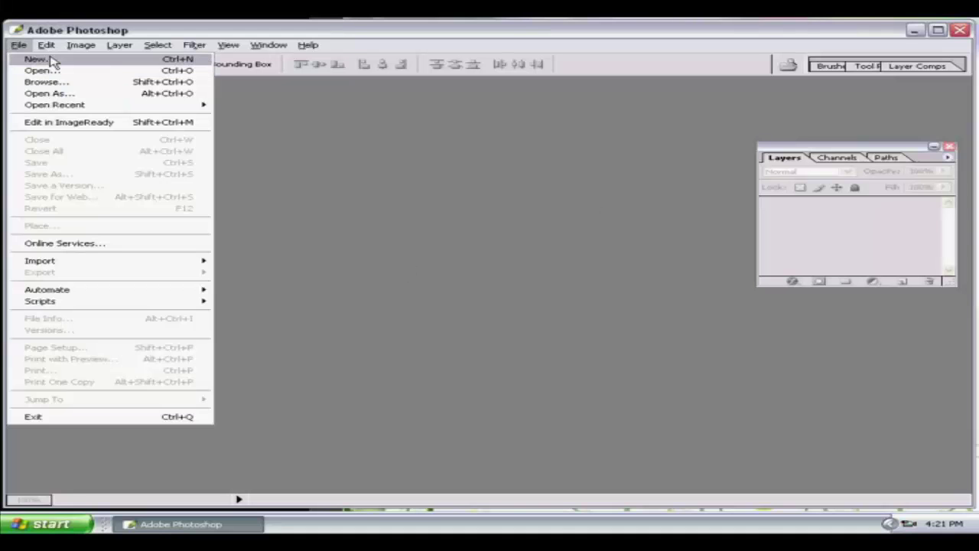
pyautogui.click(19, 44)
pyautogui.hotkey('ctrl', 'n')
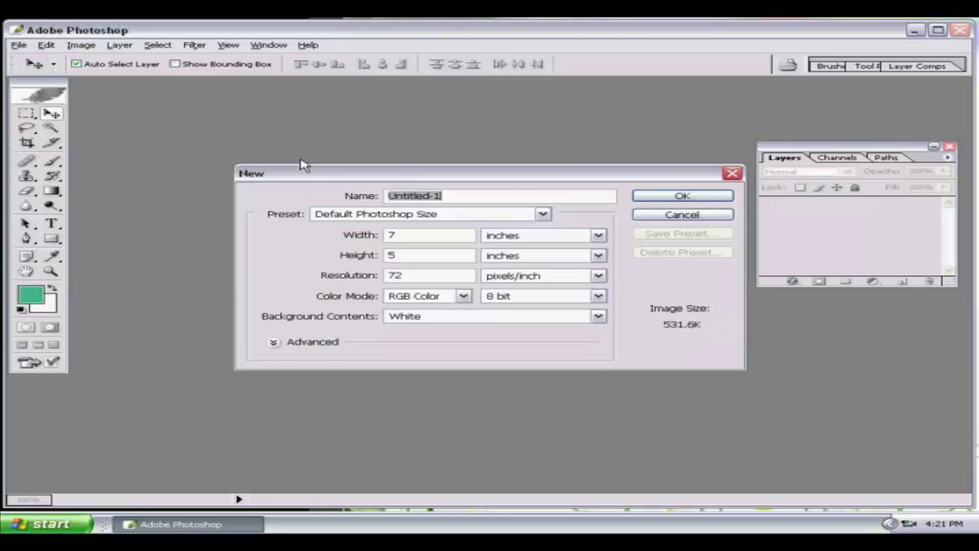
pyautogui.click(683, 196)
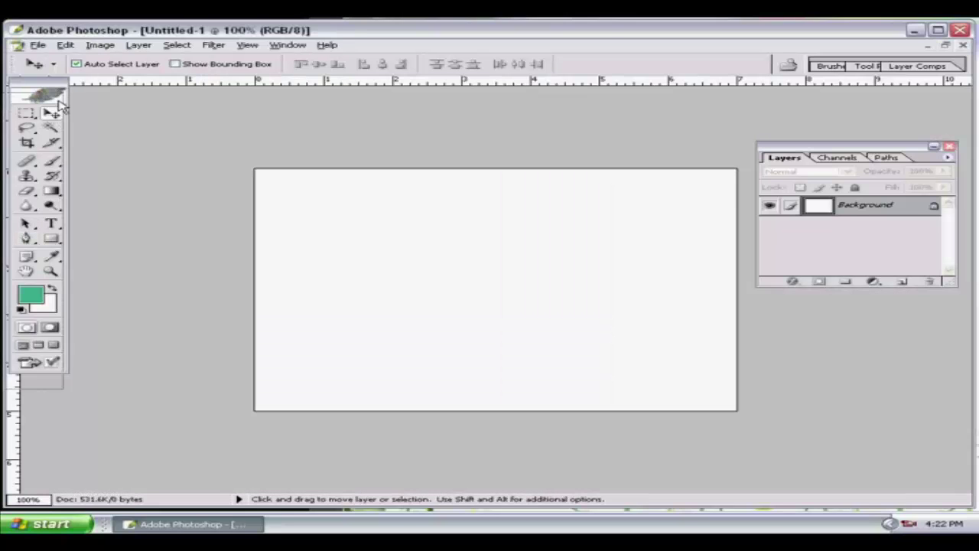
# Step: Activate the Gradient Tool and bring up the gradient picker's library menu
pyautogui.moveTo(56, 92); pyautogui.dragTo(50, 107)
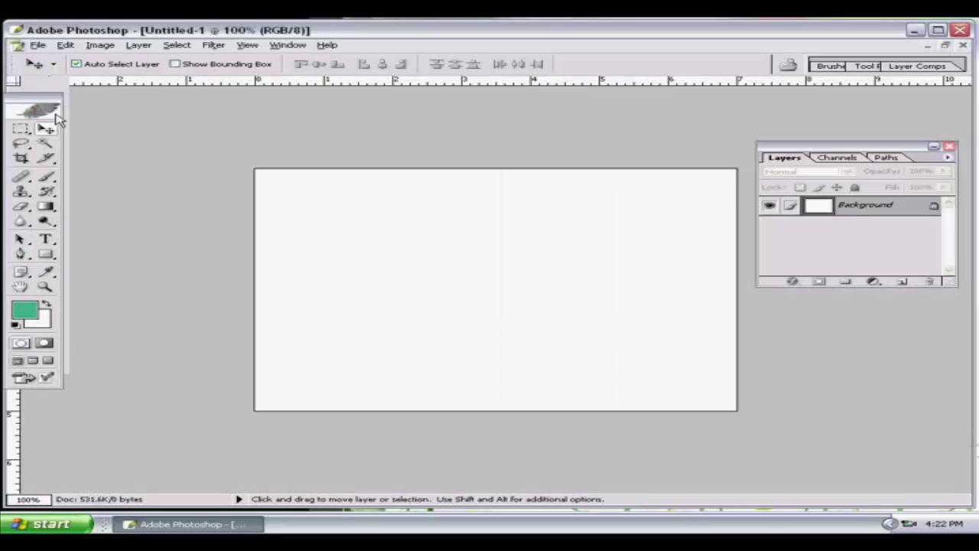
pyautogui.click(51, 213)
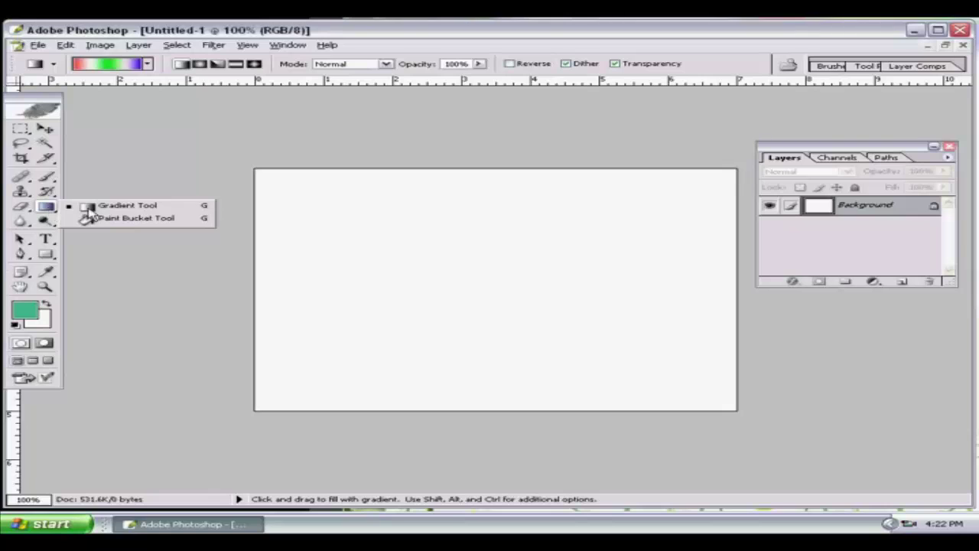
pyautogui.click(147, 64)
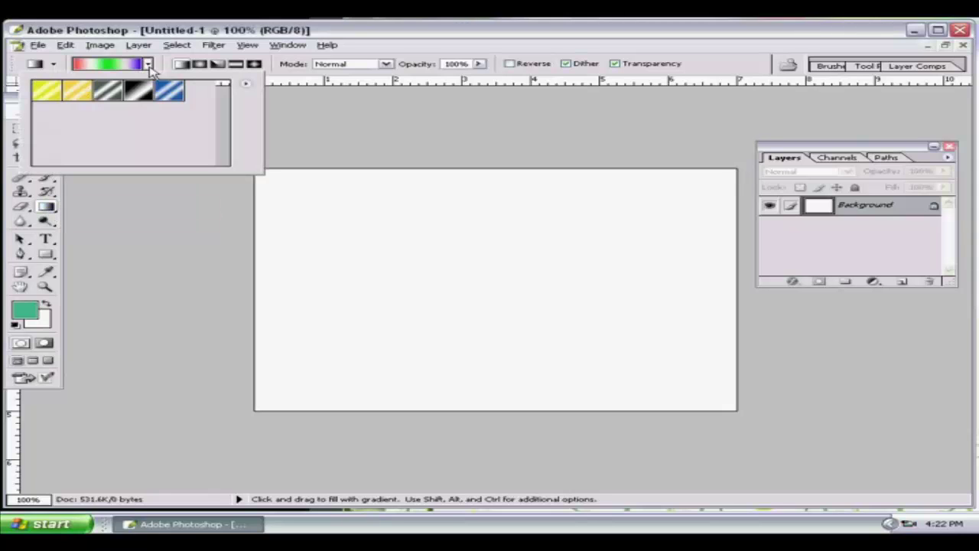
pyautogui.click(247, 85)
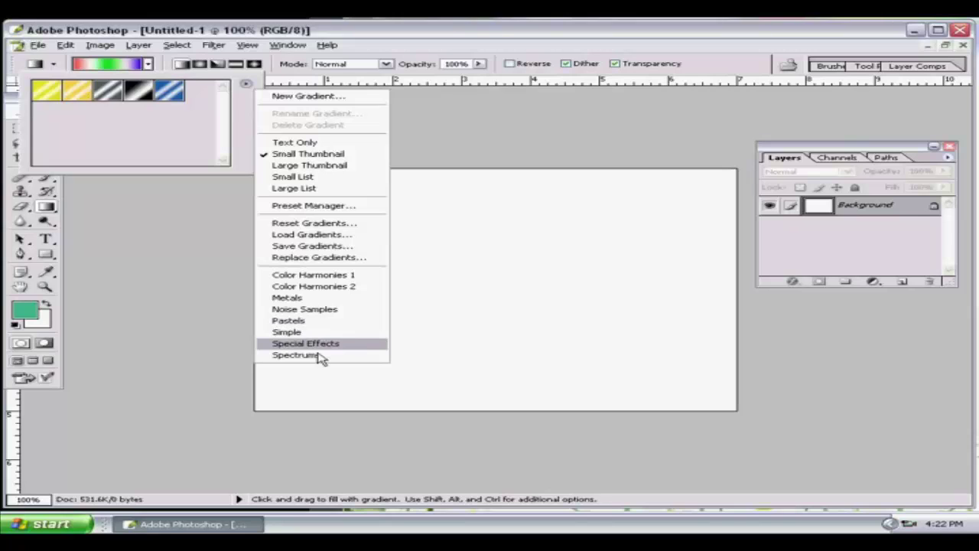
# Step: Load the Simple gradients and fill the canvas with Lime Green, green at top fading to white
pyautogui.click(308, 332)
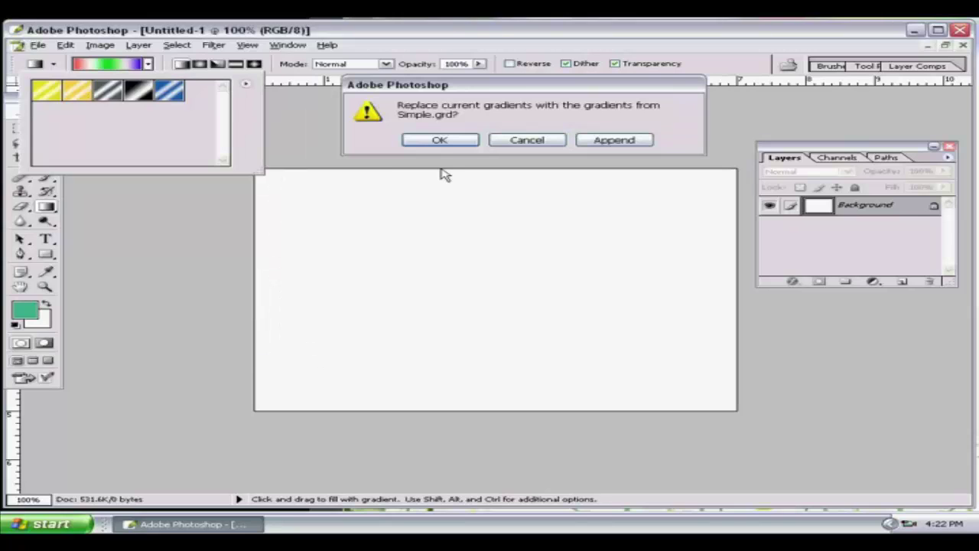
pyautogui.click(446, 139)
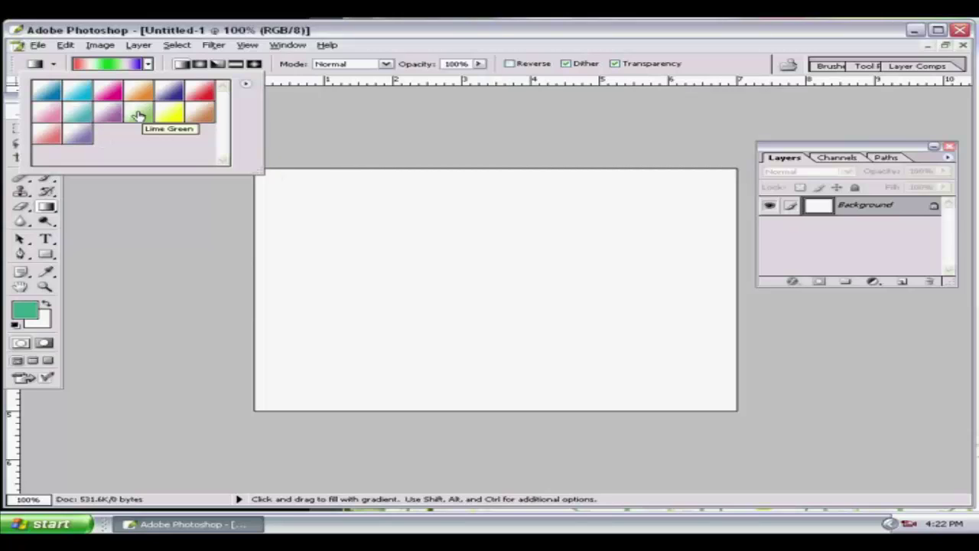
pyautogui.click(138, 114)
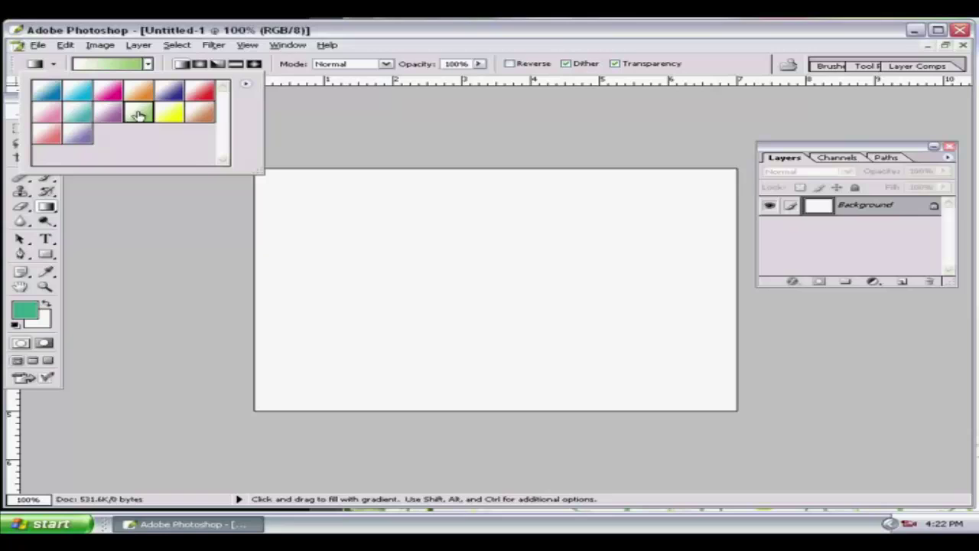
pyautogui.click(431, 184)
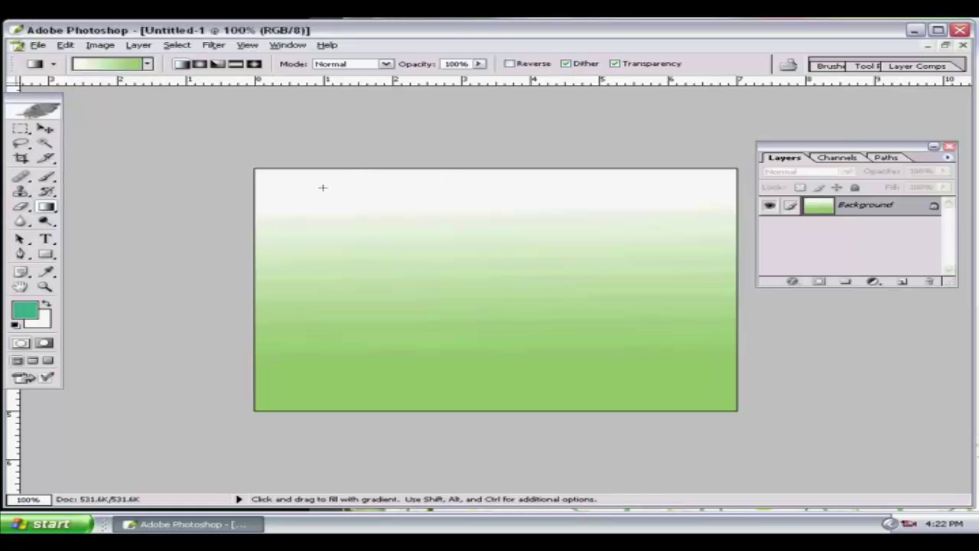
pyautogui.moveTo(491, 266); pyautogui.dragTo(492, 186)
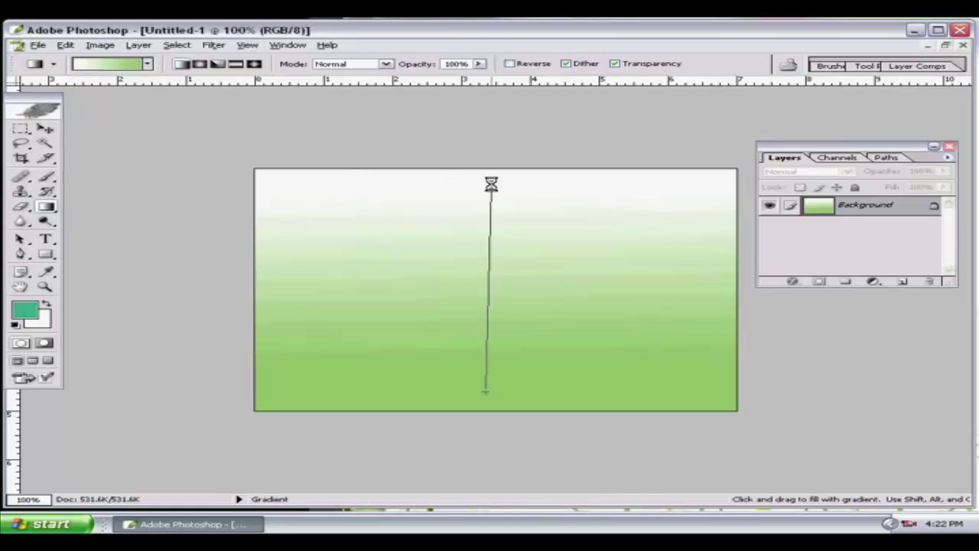
pyautogui.moveTo(421, 380); pyautogui.dragTo(432, 155)
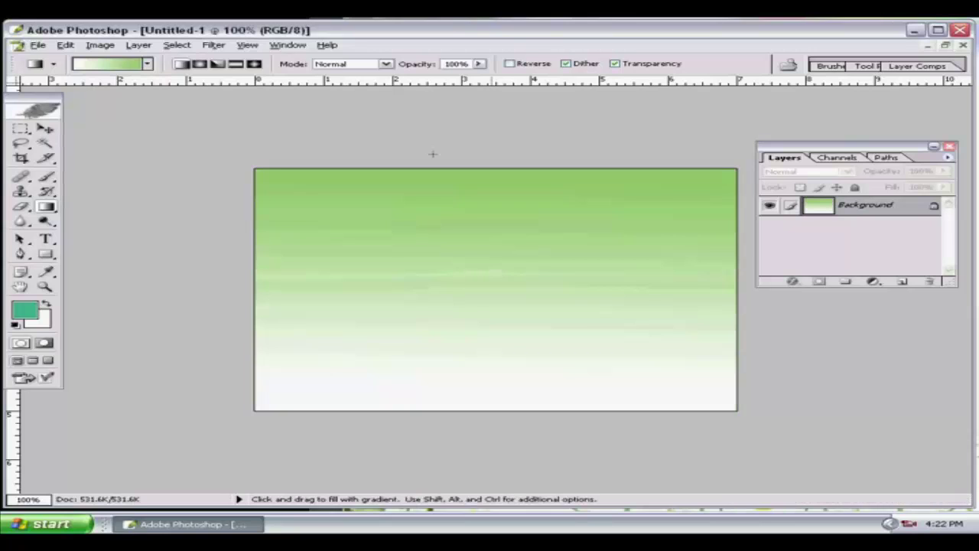
pyautogui.click(46, 128)
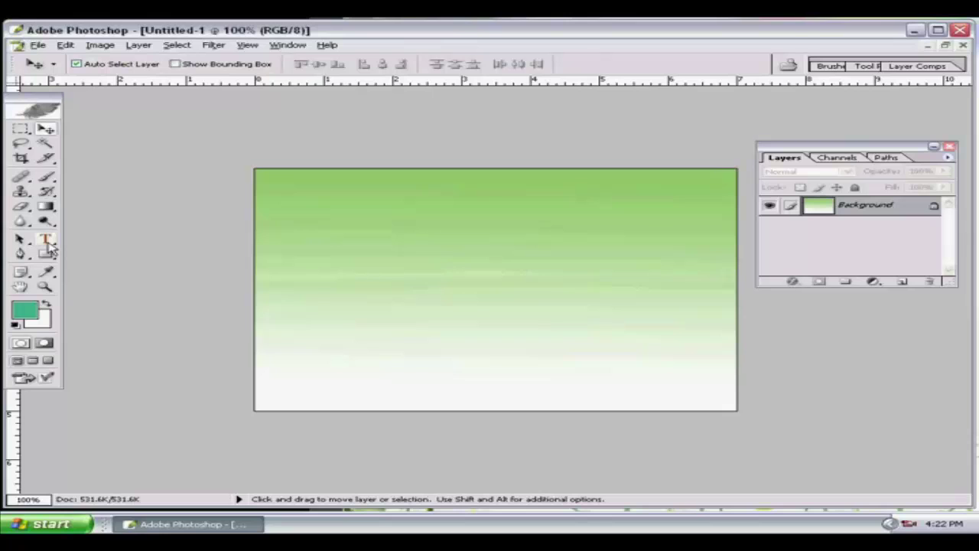
pyautogui.click(46, 206)
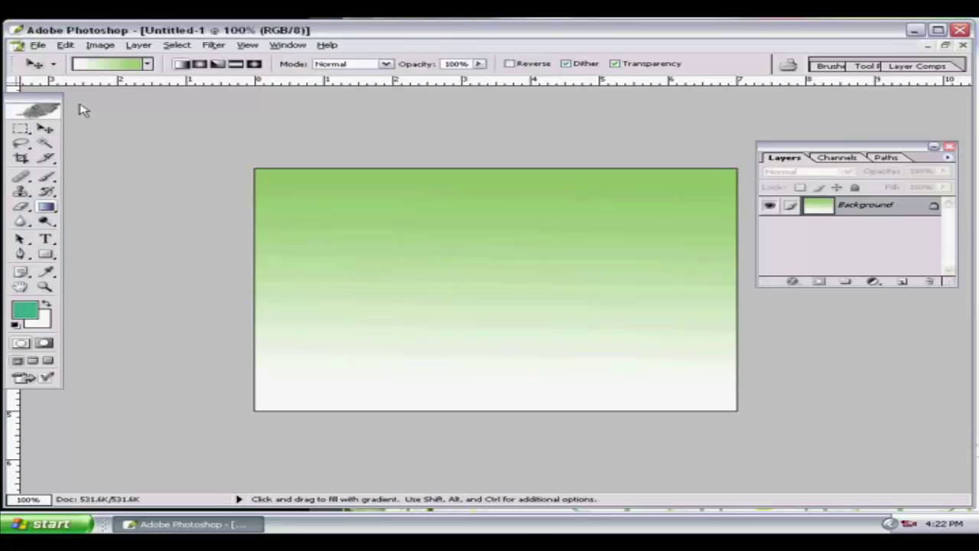
pyautogui.click(149, 64)
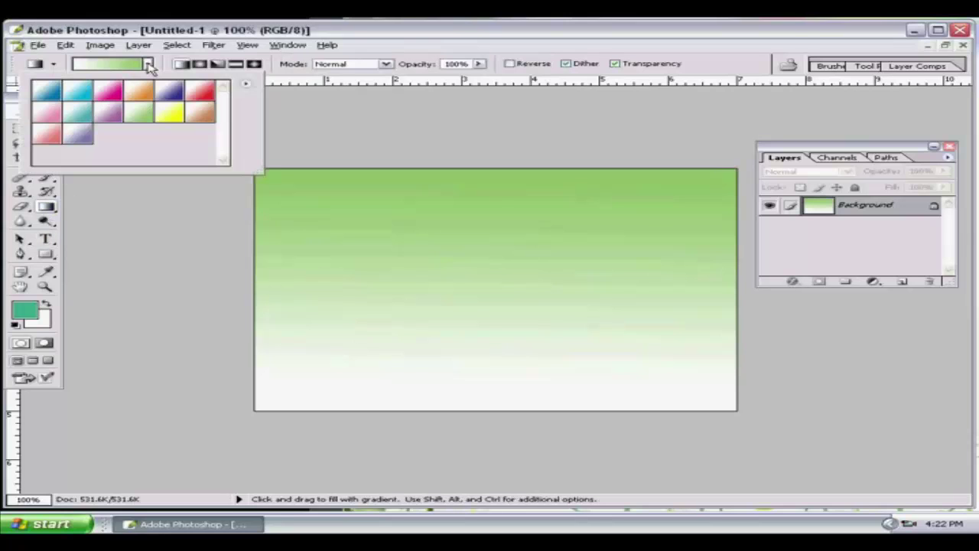
pyautogui.click(246, 84)
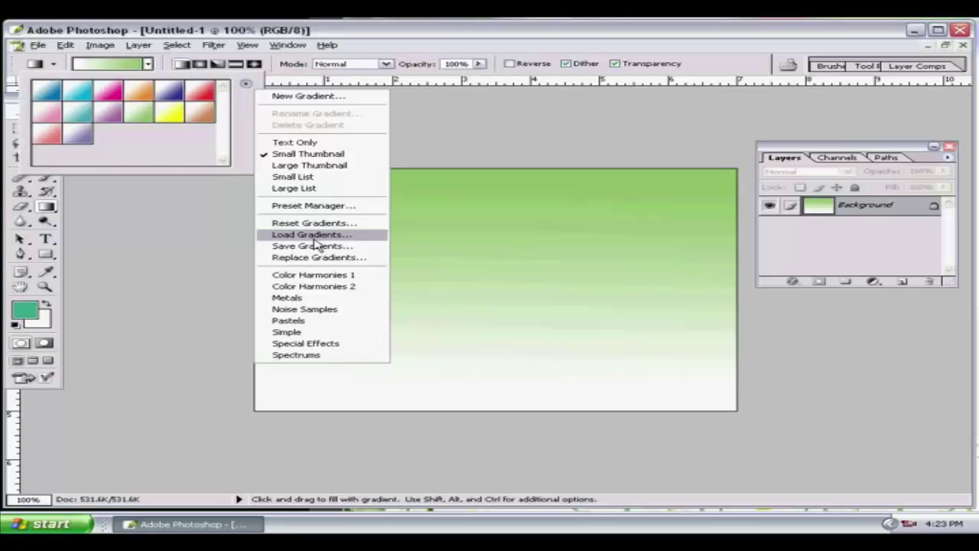
pyautogui.click(314, 235)
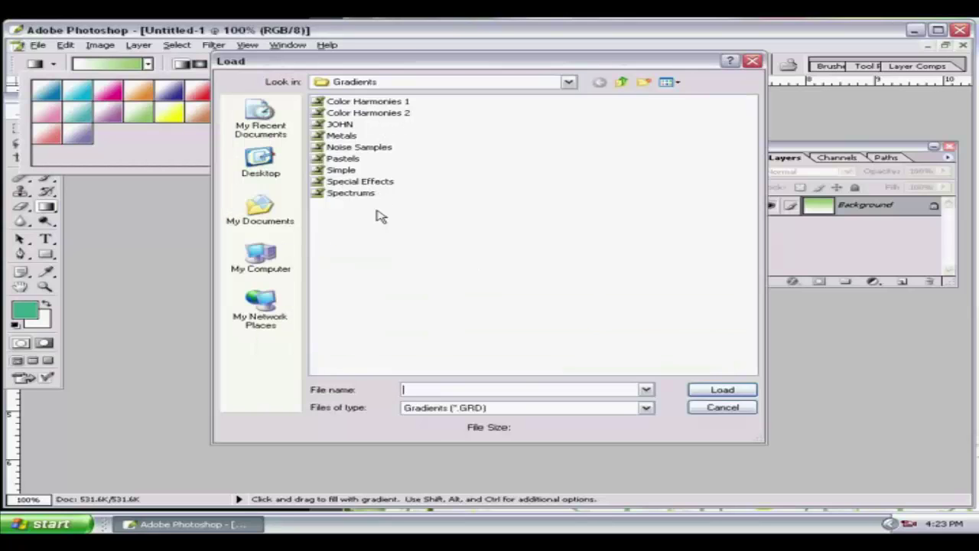
pyautogui.click(721, 409)
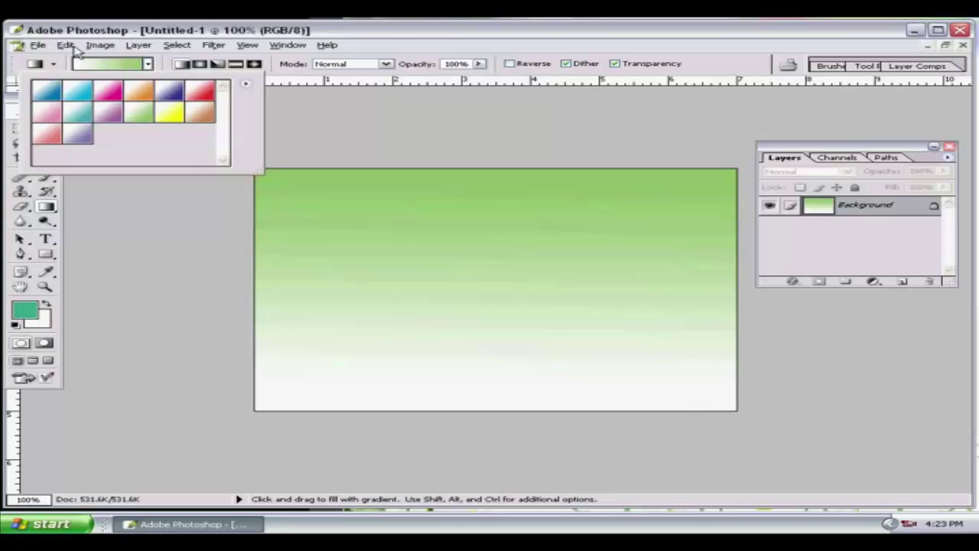
pyautogui.click(67, 46)
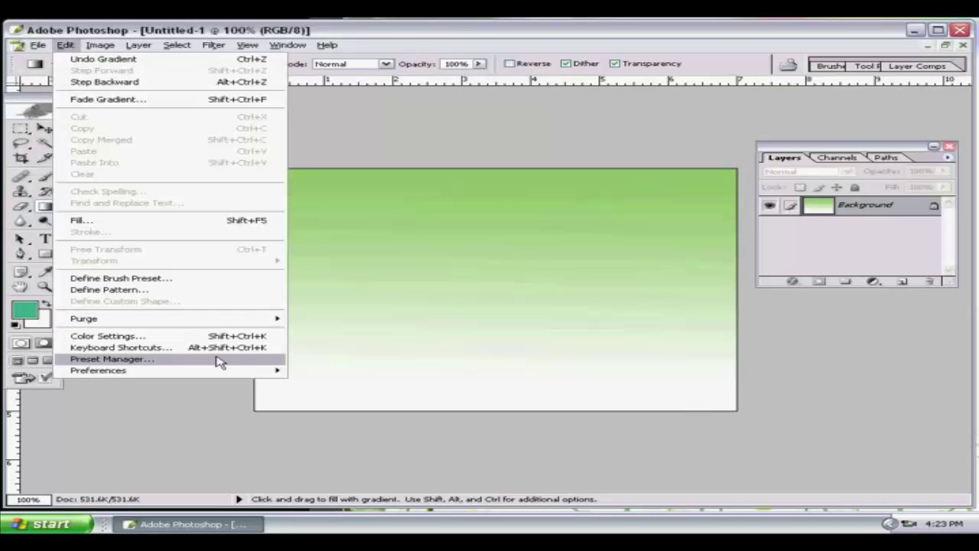
pyautogui.click(430, 291)
# Step: Add the text JOHN to the canvas and open its Layer Style settings
pyautogui.click(46, 242)
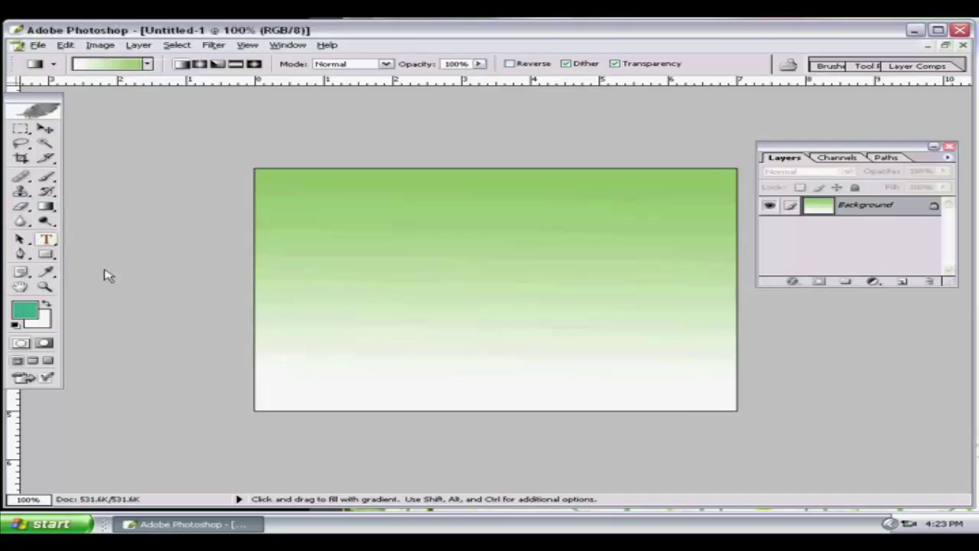
pyautogui.click(348, 280)
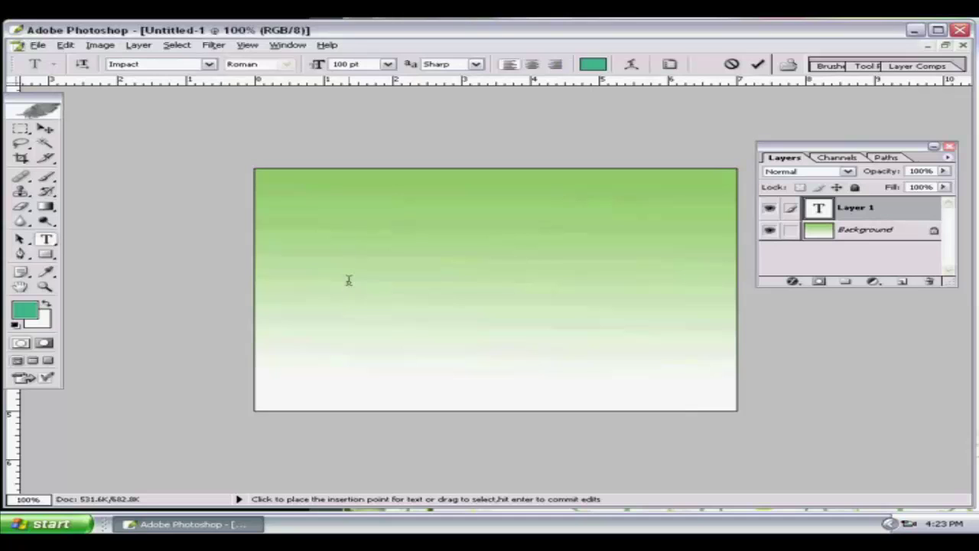
pyautogui.write('JOHN')
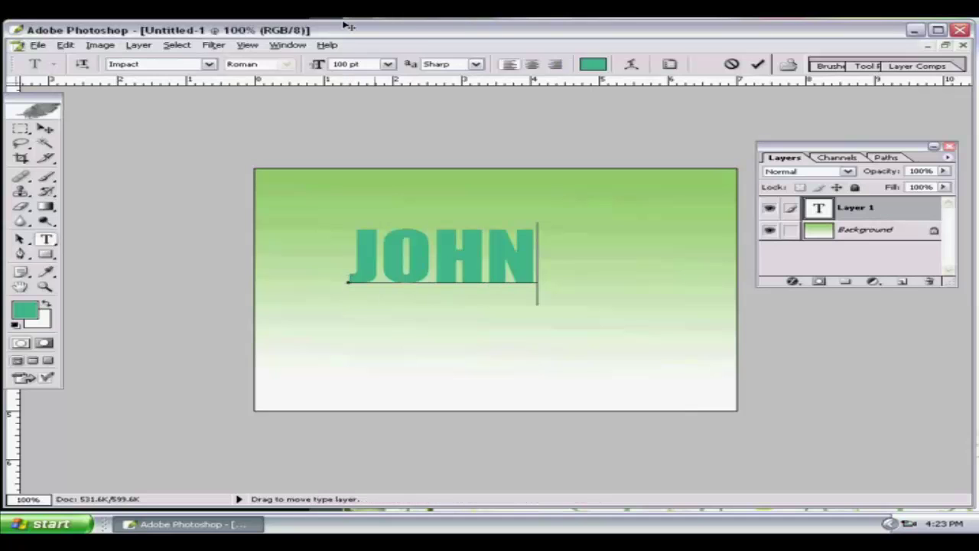
pyautogui.click(45, 128)
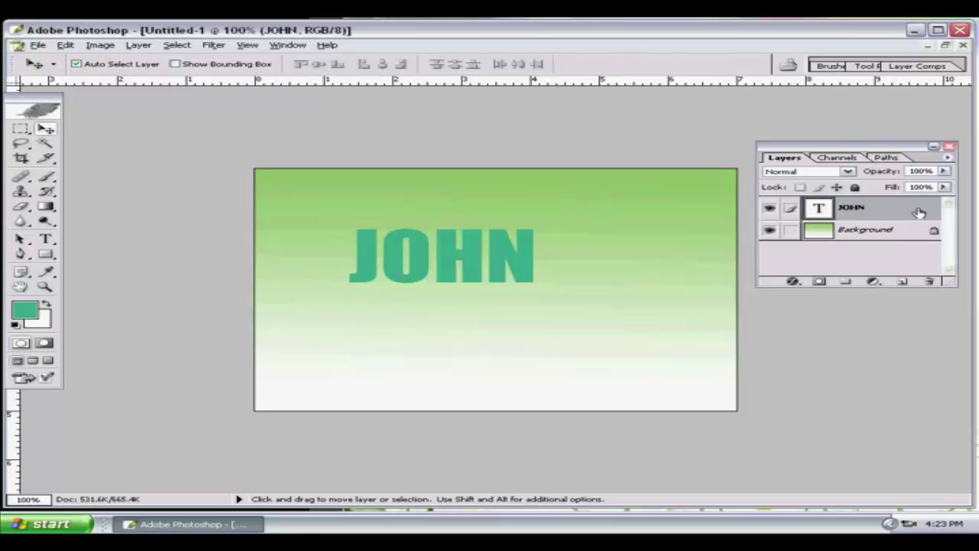
pyautogui.press('h')
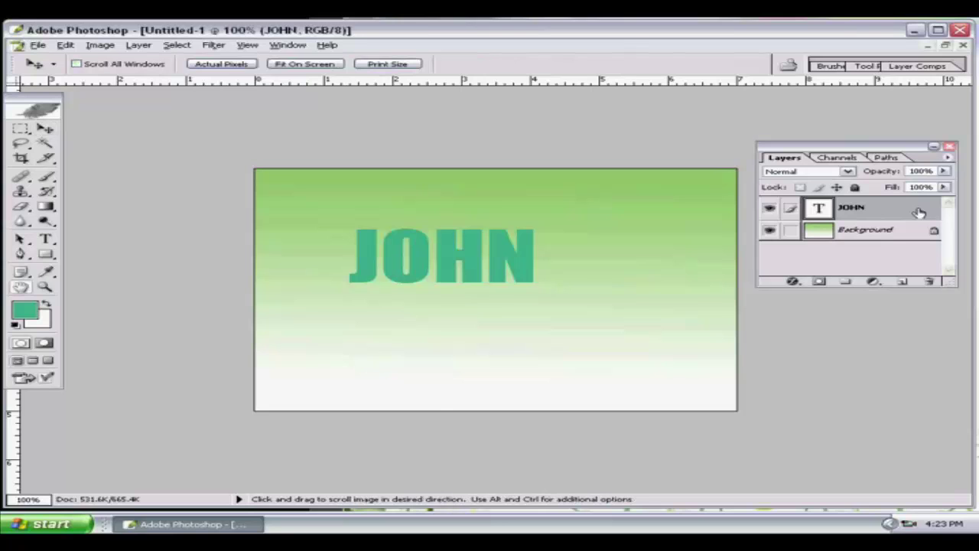
pyautogui.doubleClick(919, 212)
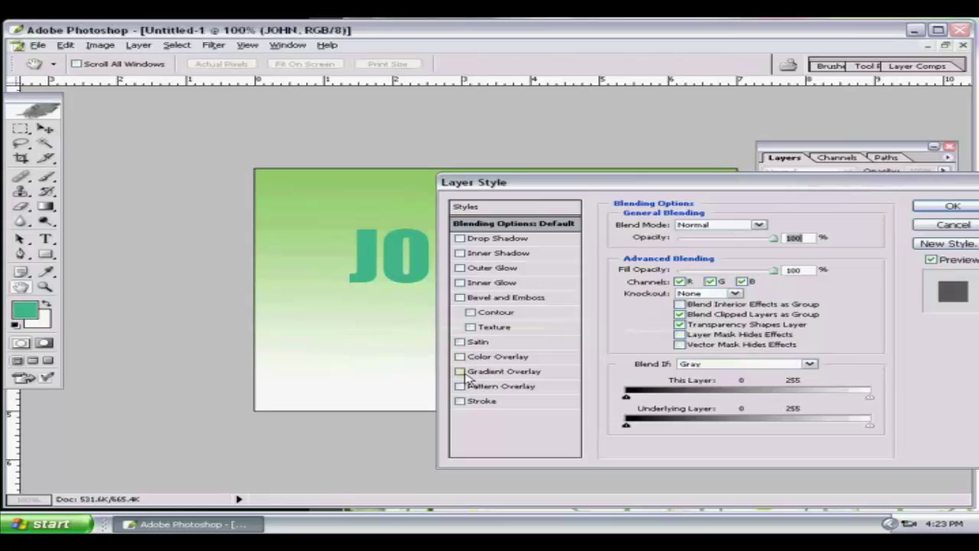
# Step: Enable a black-to-white Gradient Overlay on JOHN and open that gradient in the Gradient Editor
pyautogui.click(461, 372)
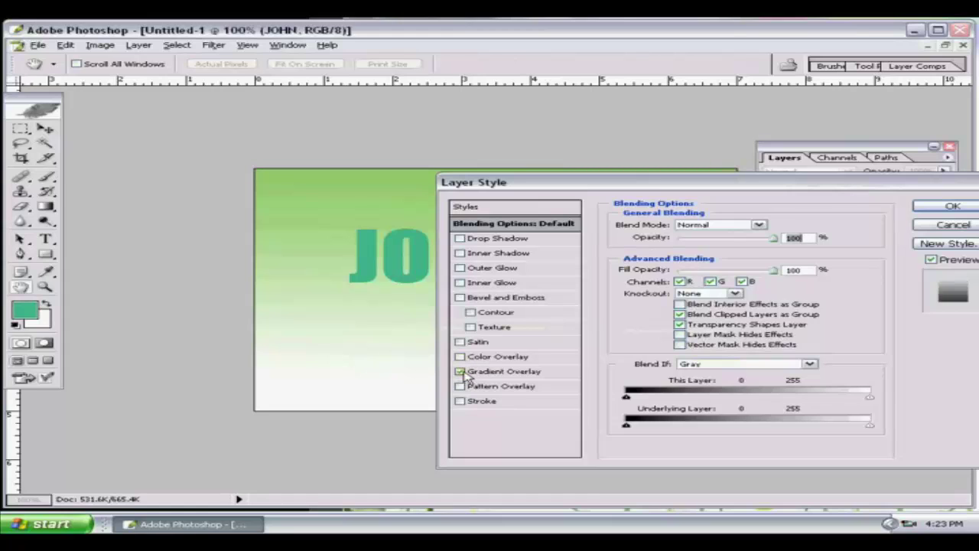
pyautogui.click(516, 372)
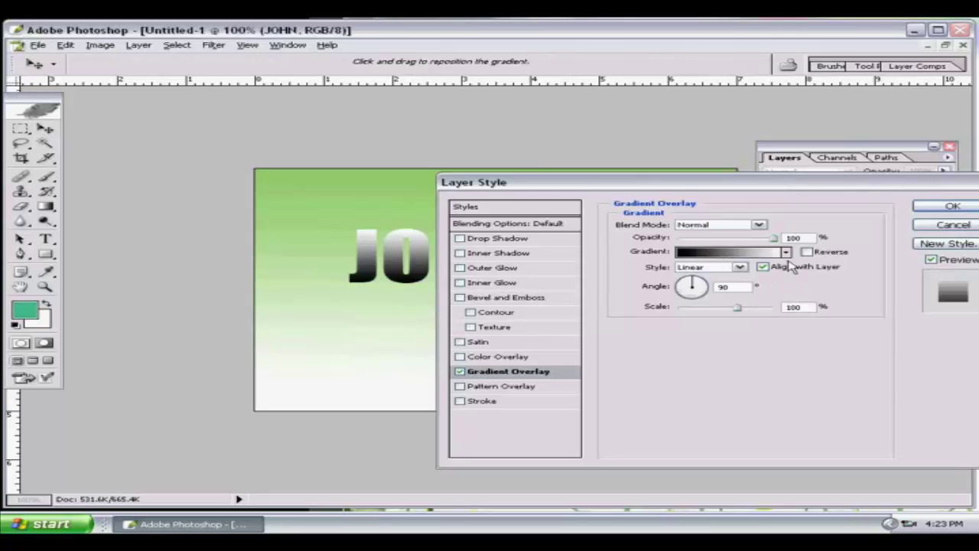
pyautogui.click(742, 256)
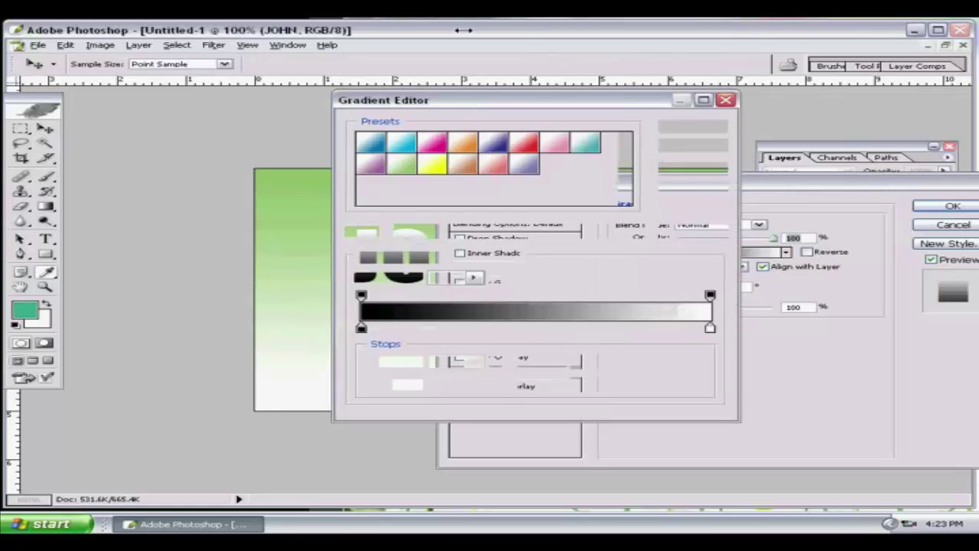
pyautogui.moveTo(480, 103); pyautogui.dragTo(656, 125)
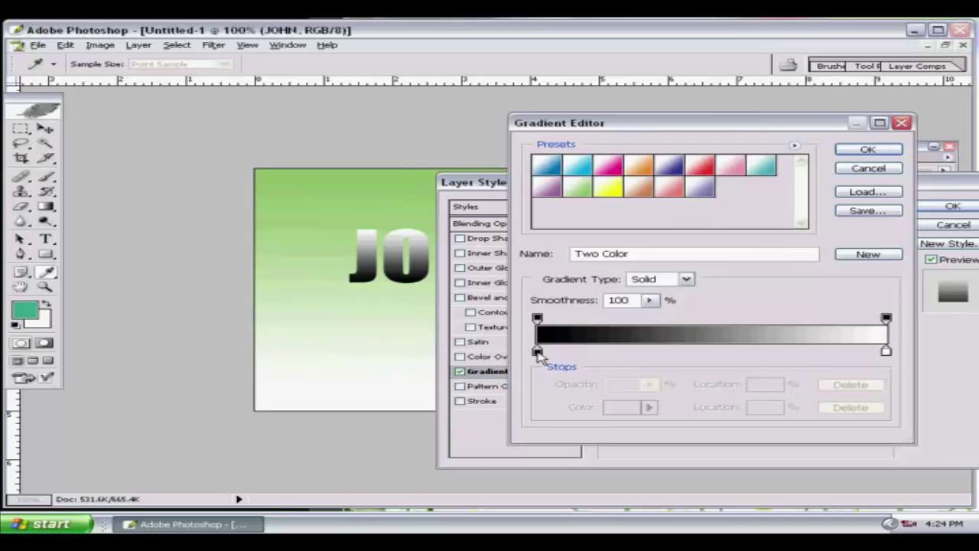
# Step: Add a near-white colour stop at 50% of the overlay gradient
pyautogui.click(711, 350)
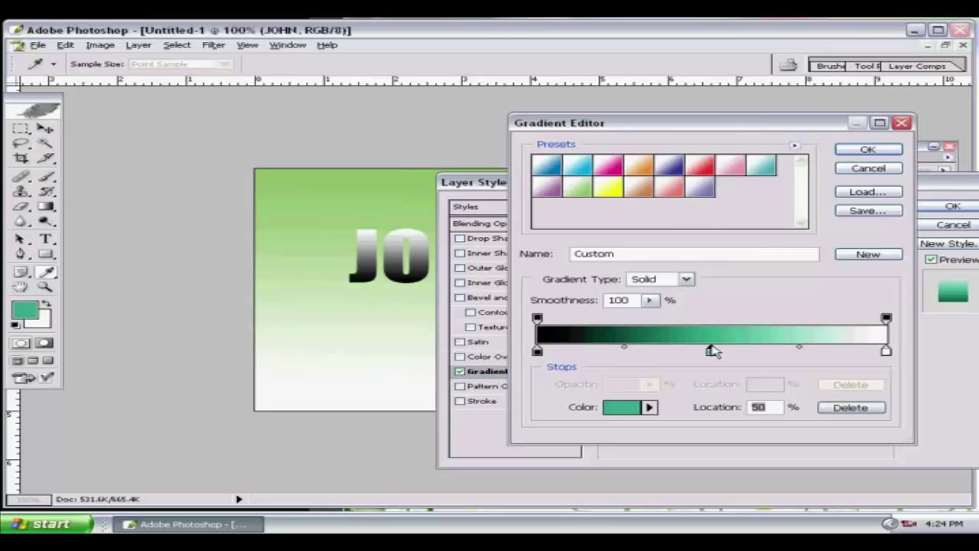
pyautogui.click(632, 406)
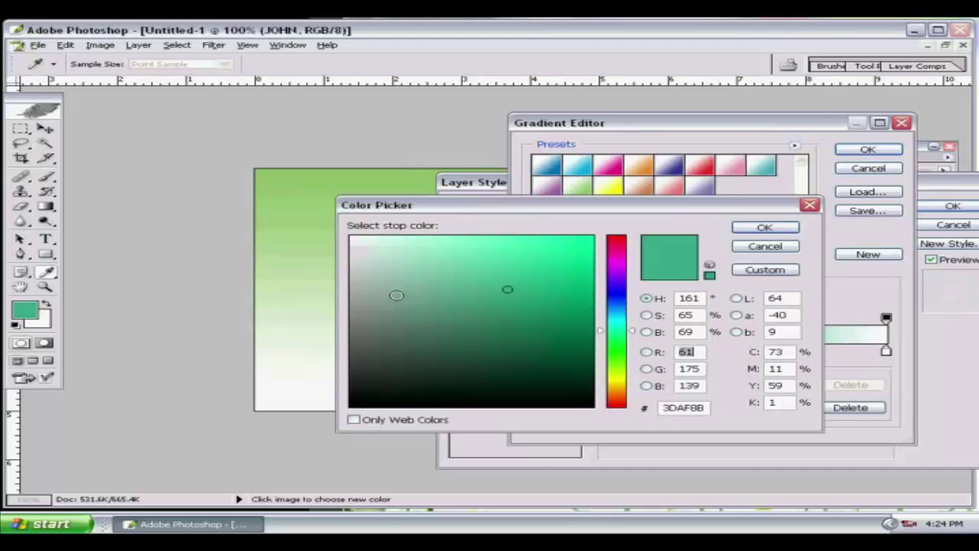
pyautogui.click(354, 238)
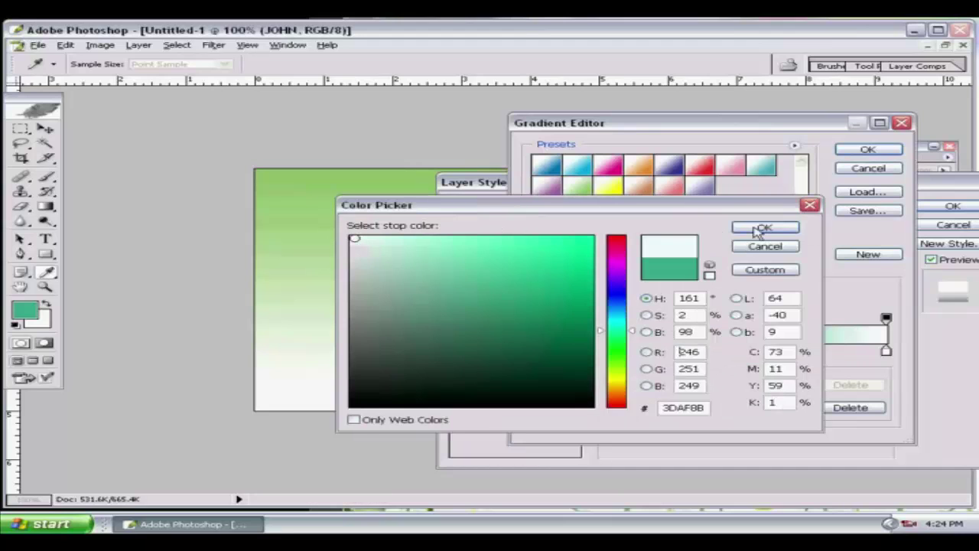
pyautogui.click(764, 227)
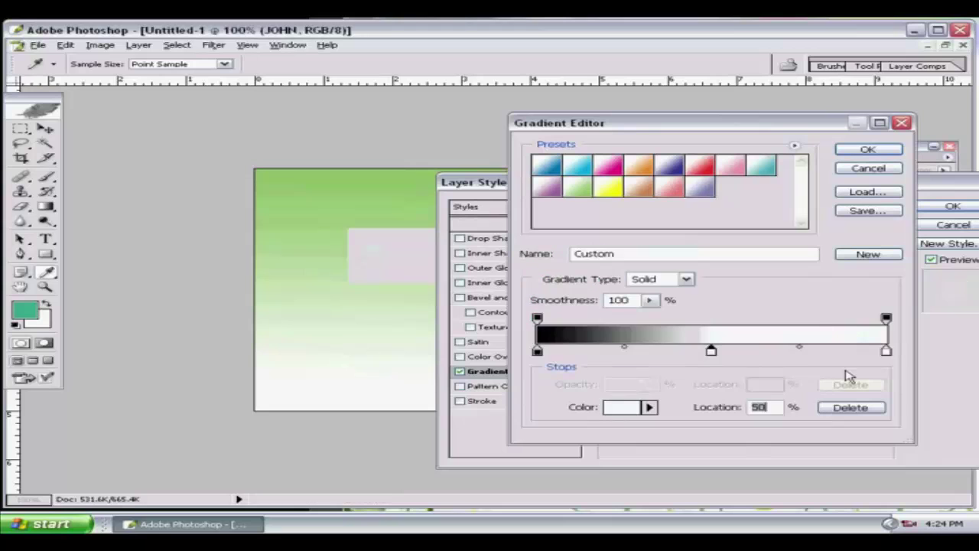
# Step: Change the gradient's right-end stop at 100% to red
pyautogui.click(886, 351)
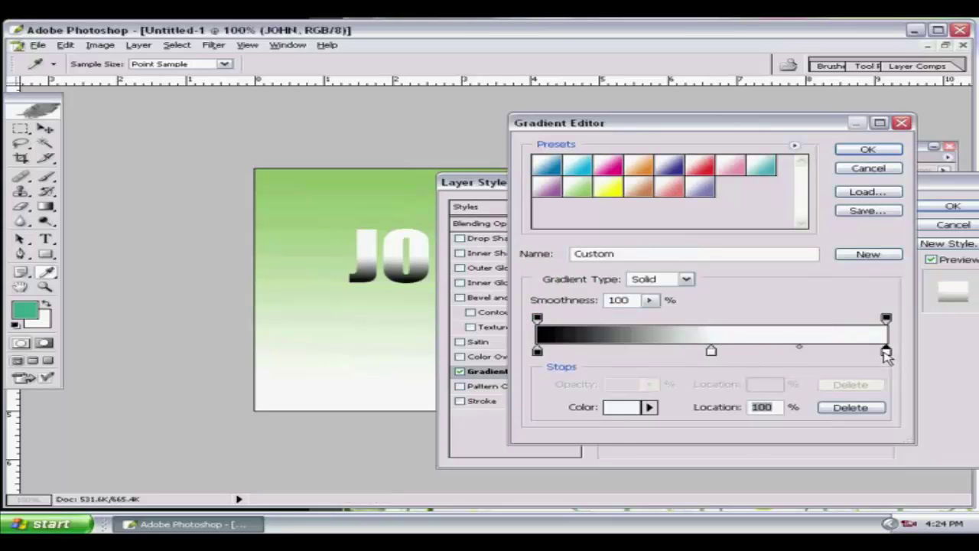
pyautogui.click(646, 408)
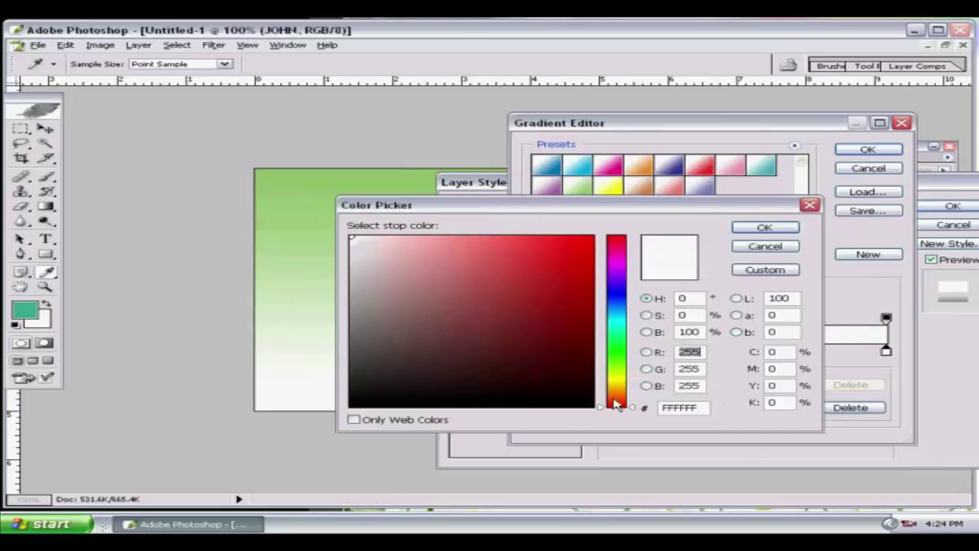
pyautogui.click(585, 237)
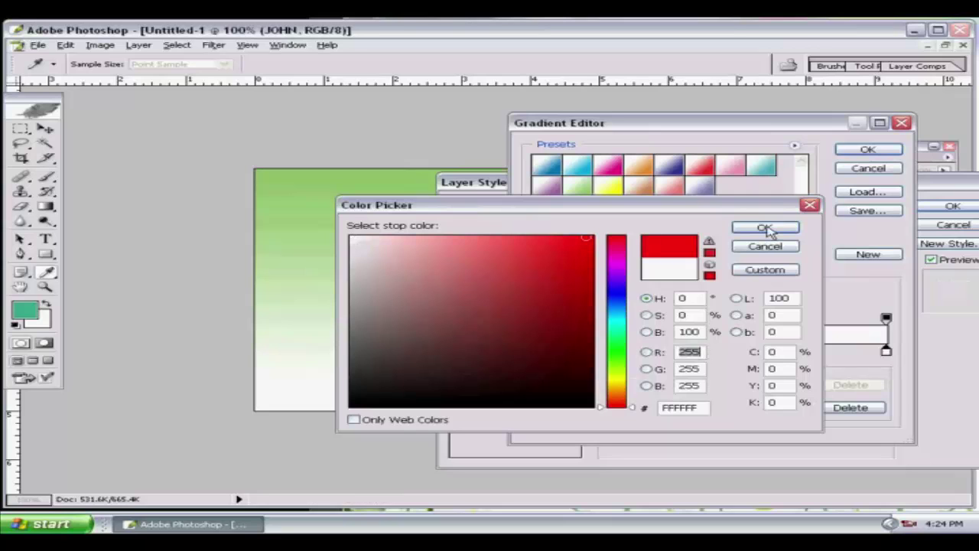
pyautogui.click(764, 227)
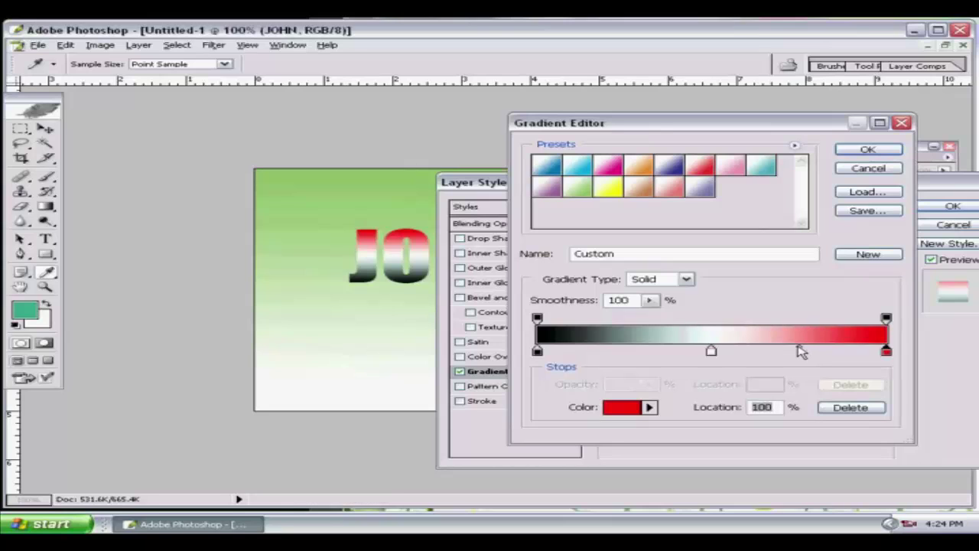
# Step: Add a near-white F2FAF6 colour stop at 58% of the gradient
pyautogui.click(782, 350)
pyautogui.doubleClick(785, 355)
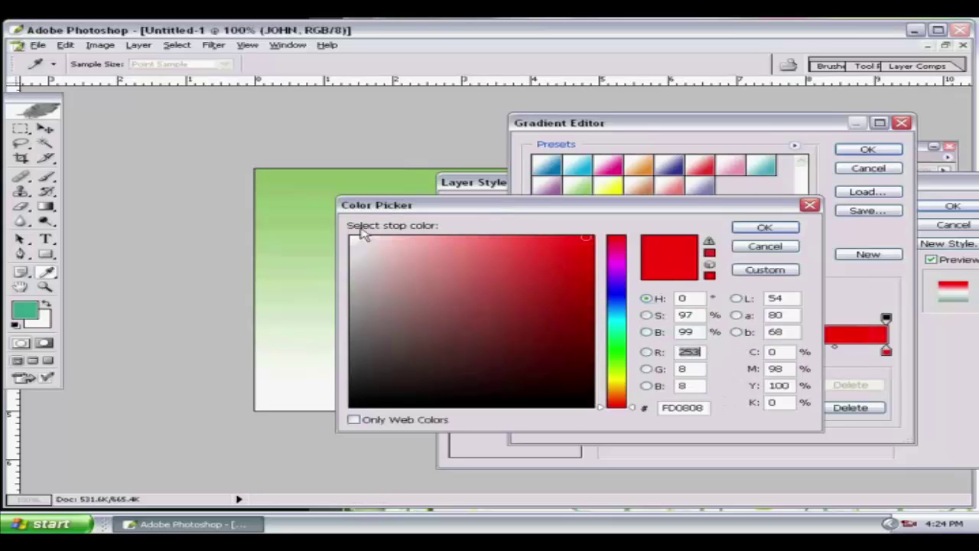
pyautogui.click(357, 237)
pyautogui.click(757, 231)
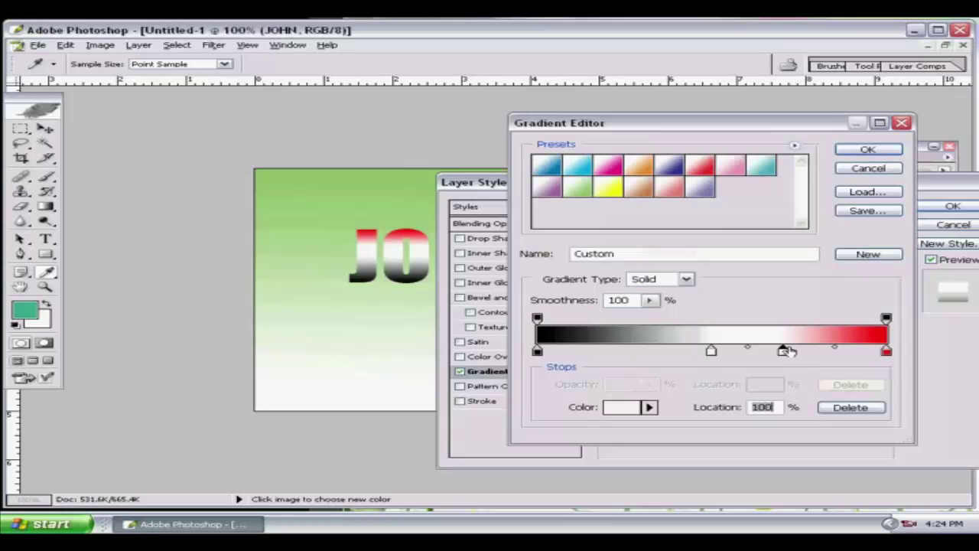
pyautogui.moveTo(786, 350); pyautogui.dragTo(741, 350)
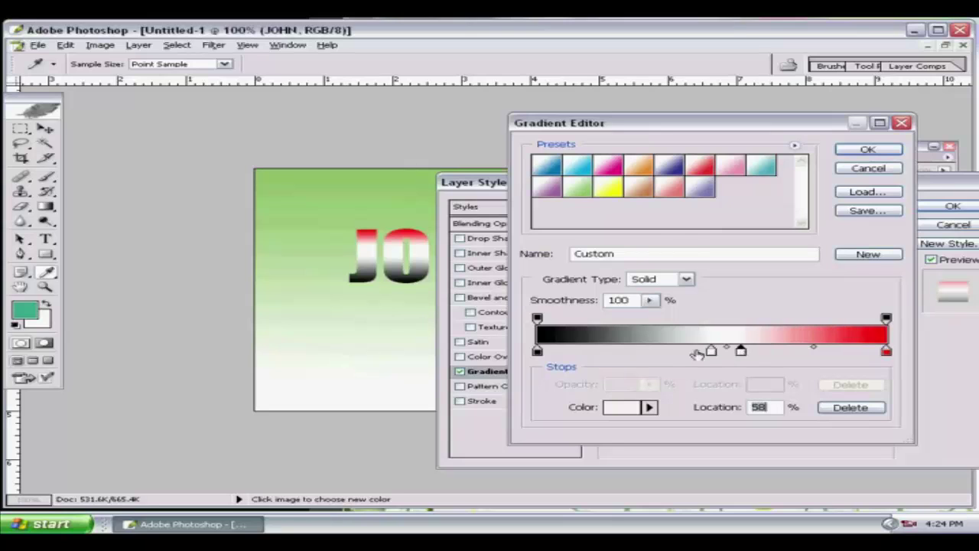
# Step: Make another near-white stop at 42% and accept the edited gradient
pyautogui.click(673, 336)
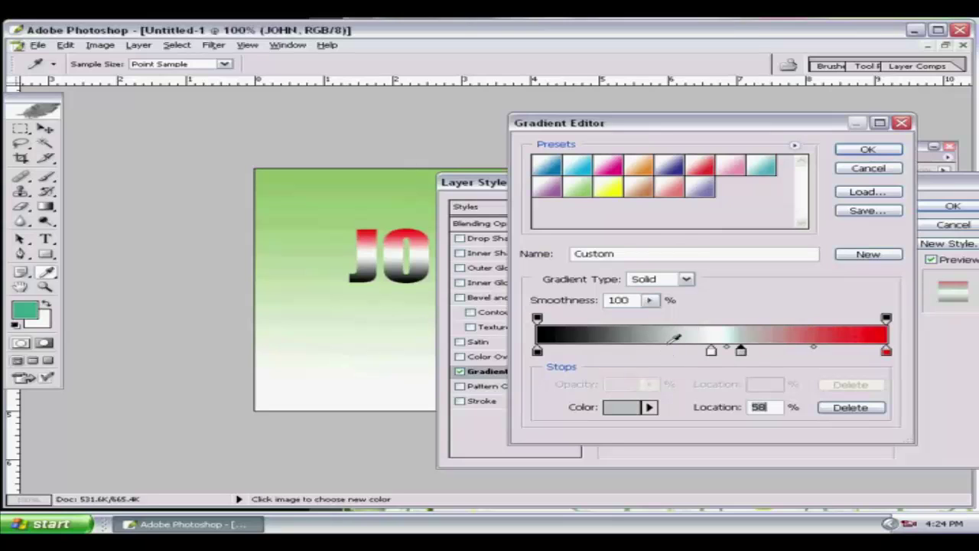
pyautogui.click(621, 407)
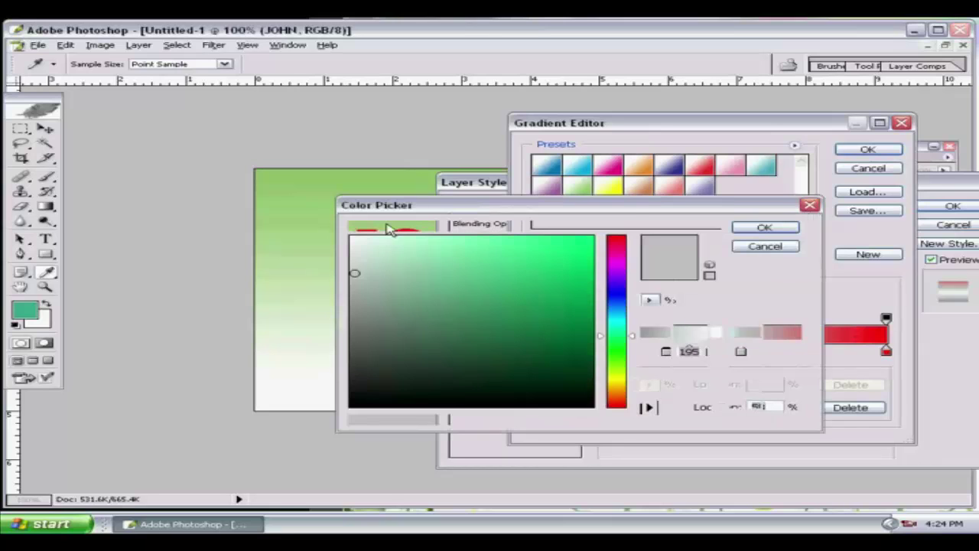
pyautogui.click(357, 240)
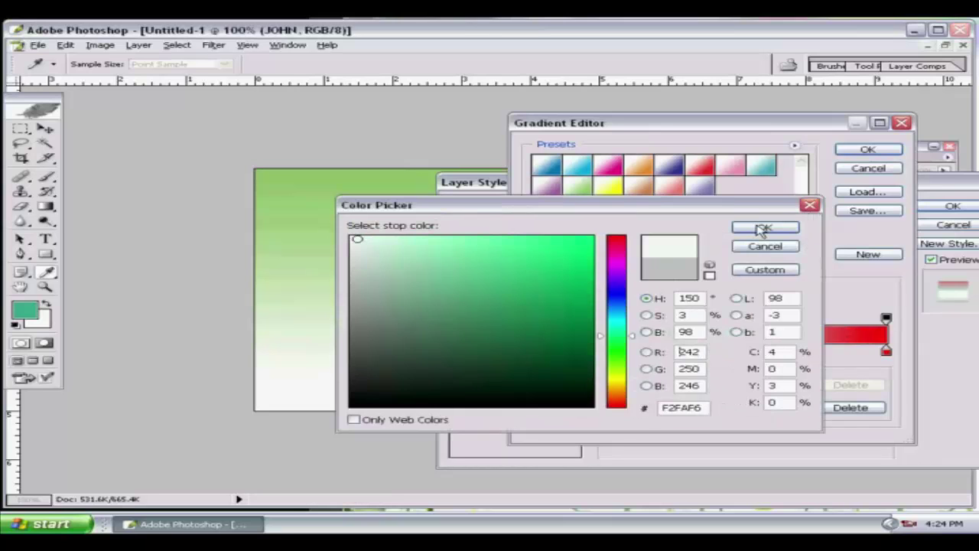
pyautogui.click(763, 228)
pyautogui.moveTo(668, 354); pyautogui.dragTo(684, 353)
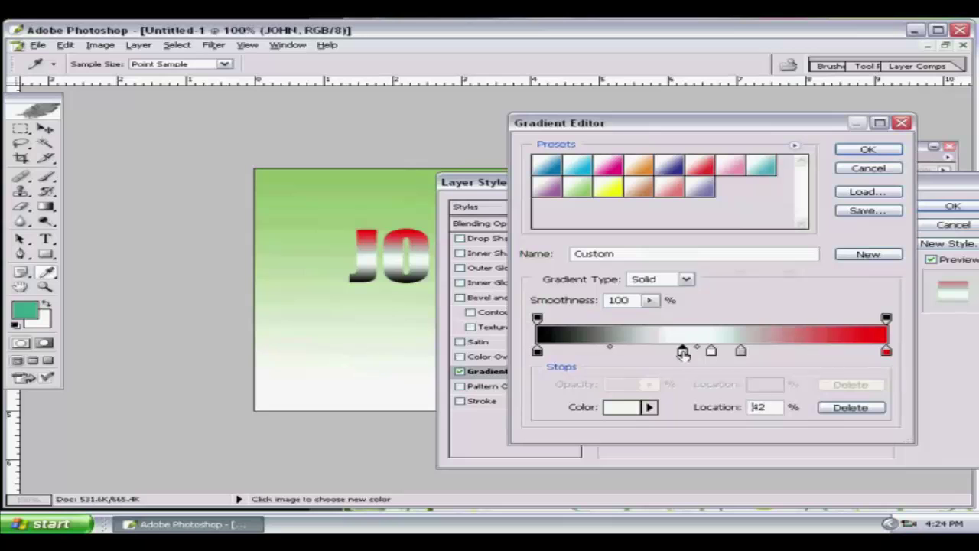
pyautogui.click(868, 150)
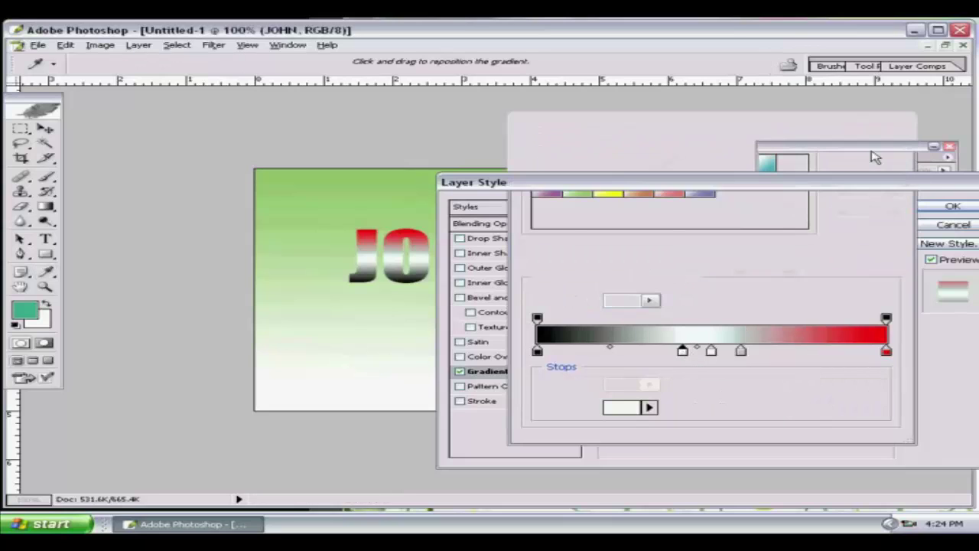
# Step: Apply the gradient overlay to JOHN, then close Untitled-1 without saving
pyautogui.click(945, 208)
pyautogui.press('v')
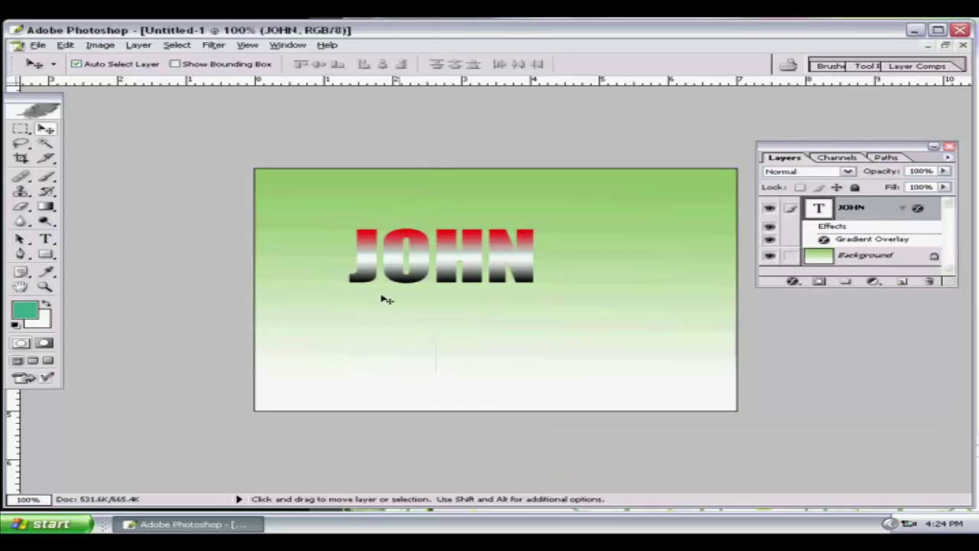
pyautogui.click(964, 45)
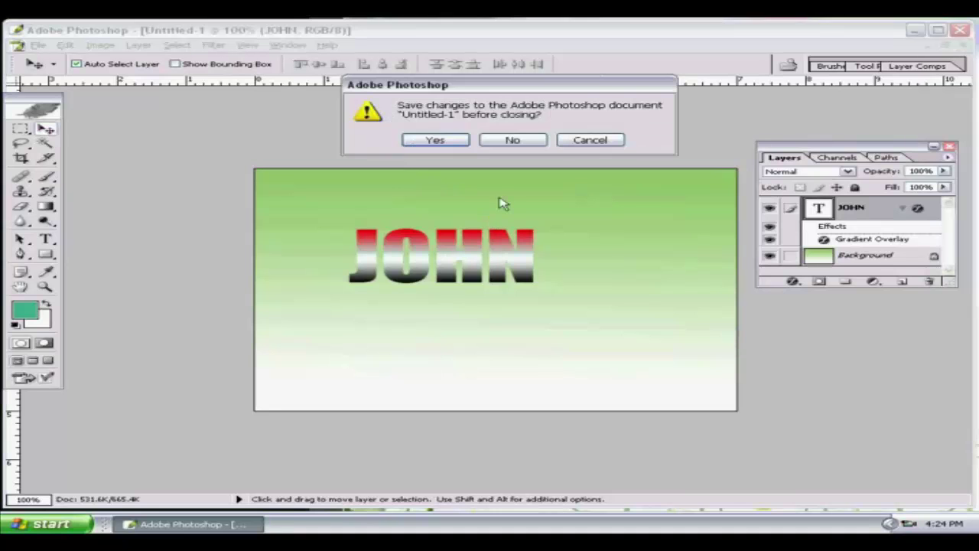
pyautogui.click(513, 141)
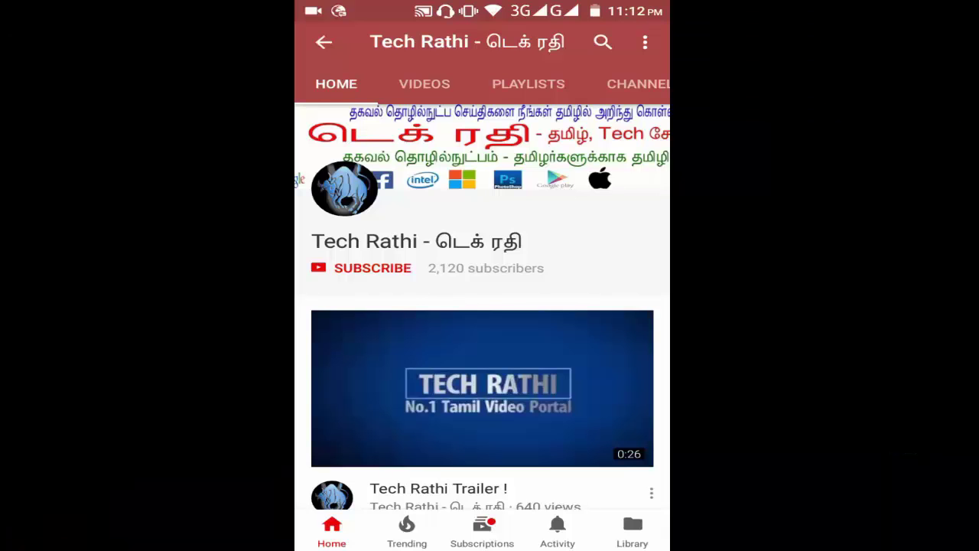
# Step: Subscribe to the YouTube channel and switch on all its notifications
pyautogui.click(372, 268)
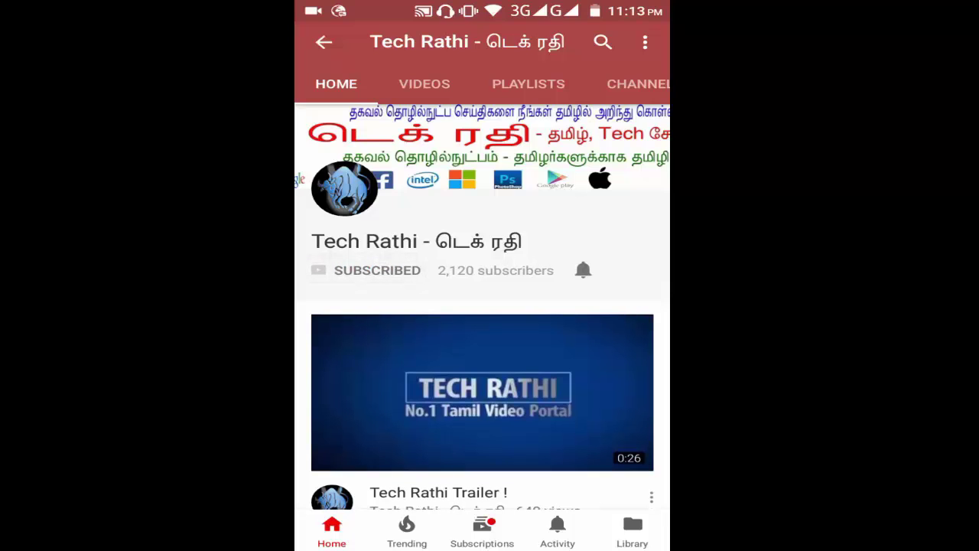
pyautogui.click(583, 269)
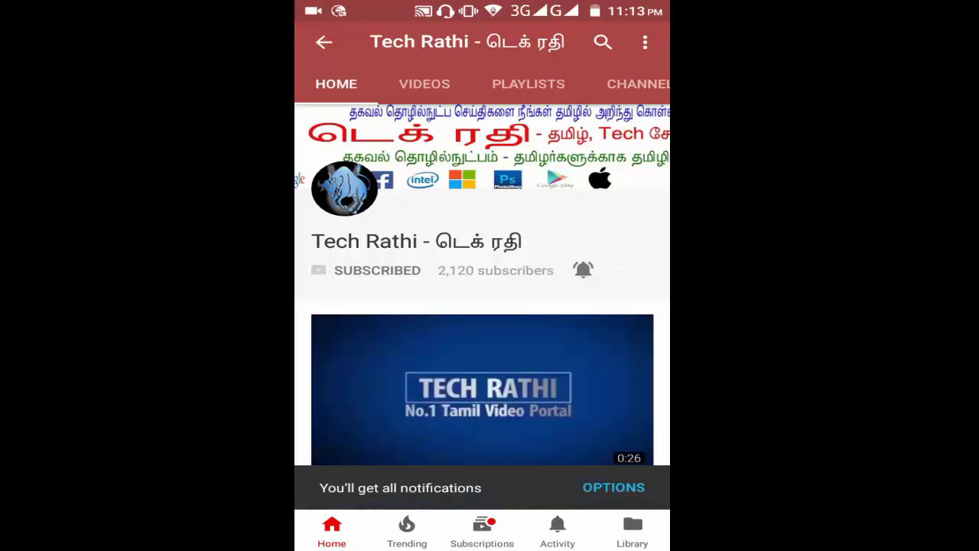